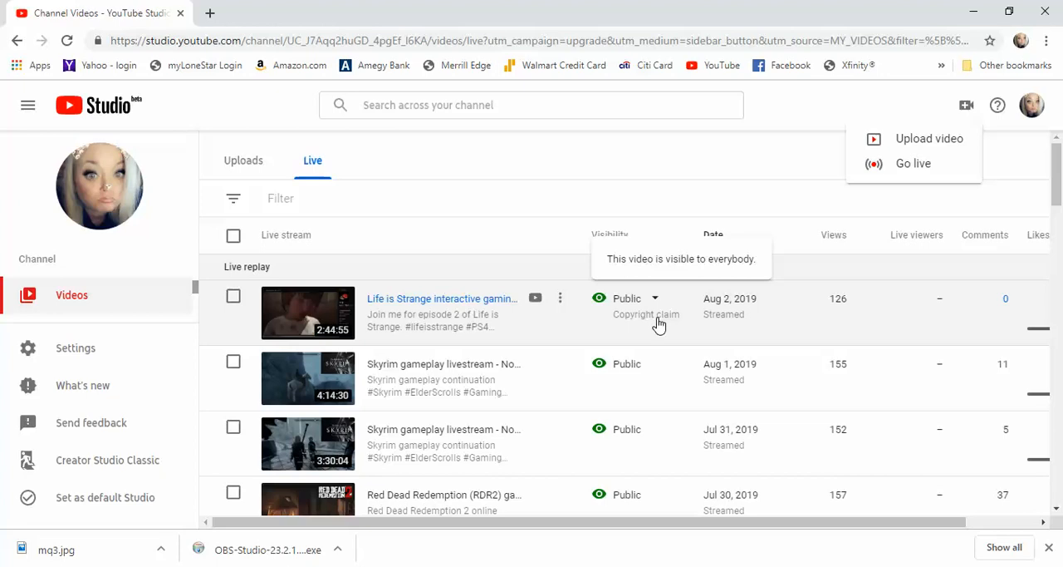
Open the copyright claim details of the Life is Strange live stream and review the claimed songs.
left_click(658, 323)
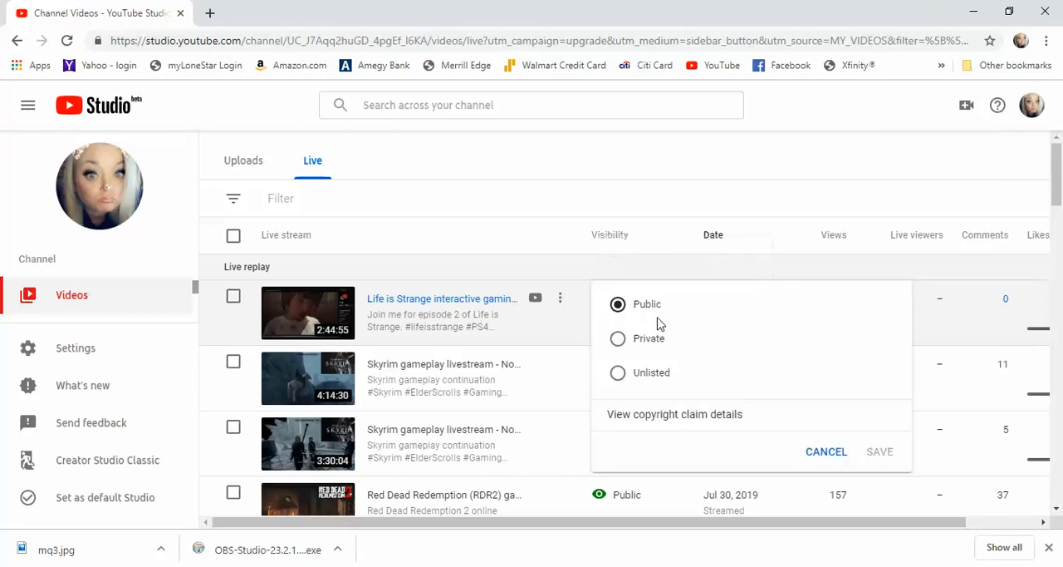
left_click(699, 415)
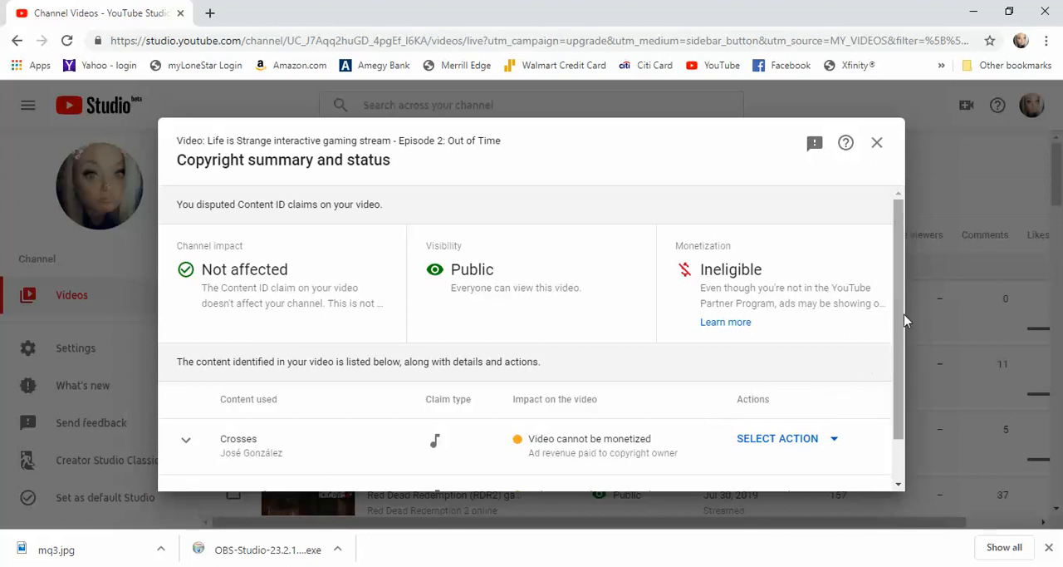
scroll(903, 302, "down", 2)
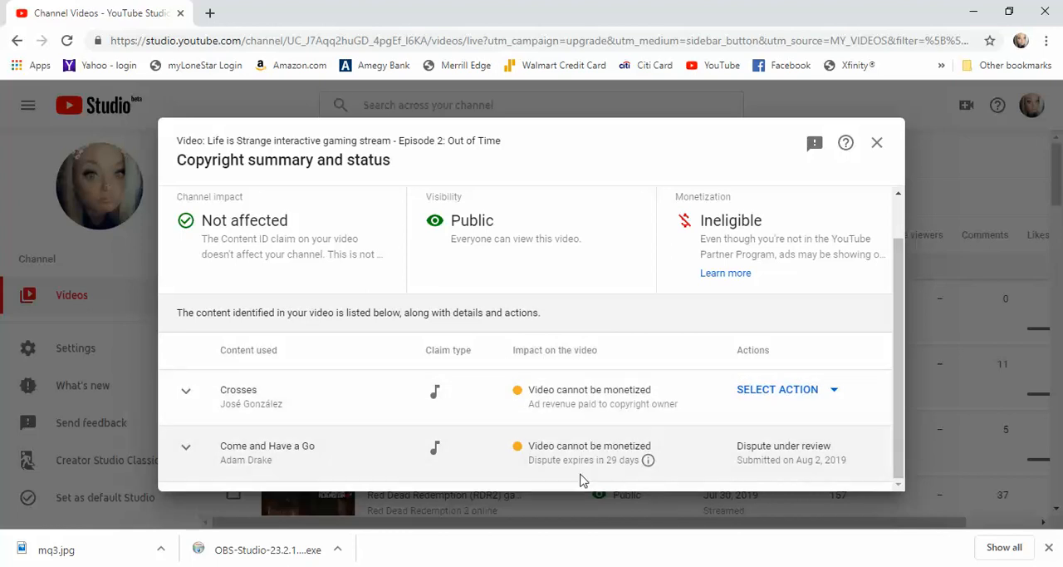
mouse_move(641, 402)
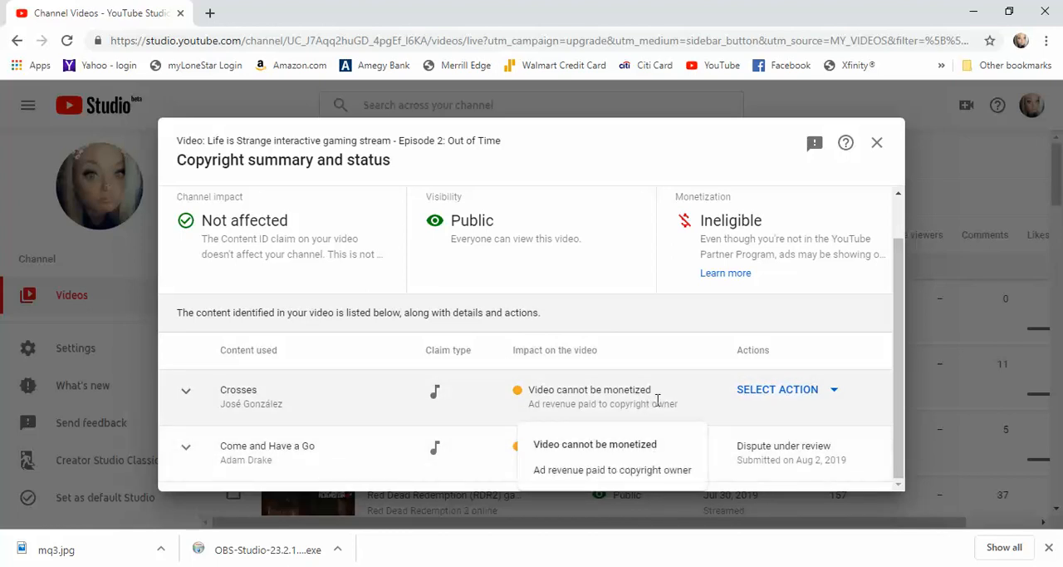
Start a dispute of the "Crosses" claim and confirm that it isn't based on any of the listed invalid reasons.
left_click(802, 392)
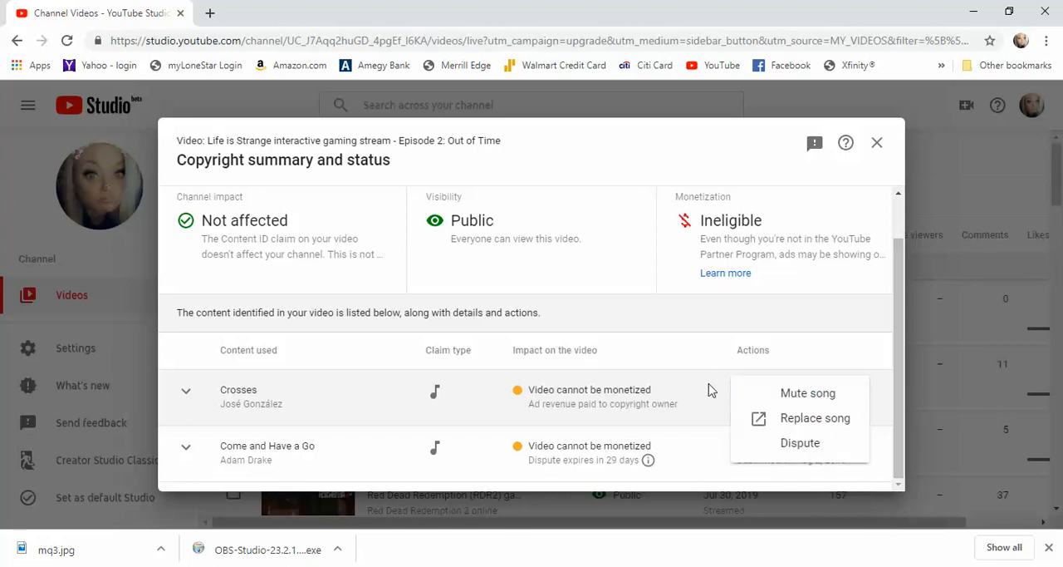
left_click(802, 449)
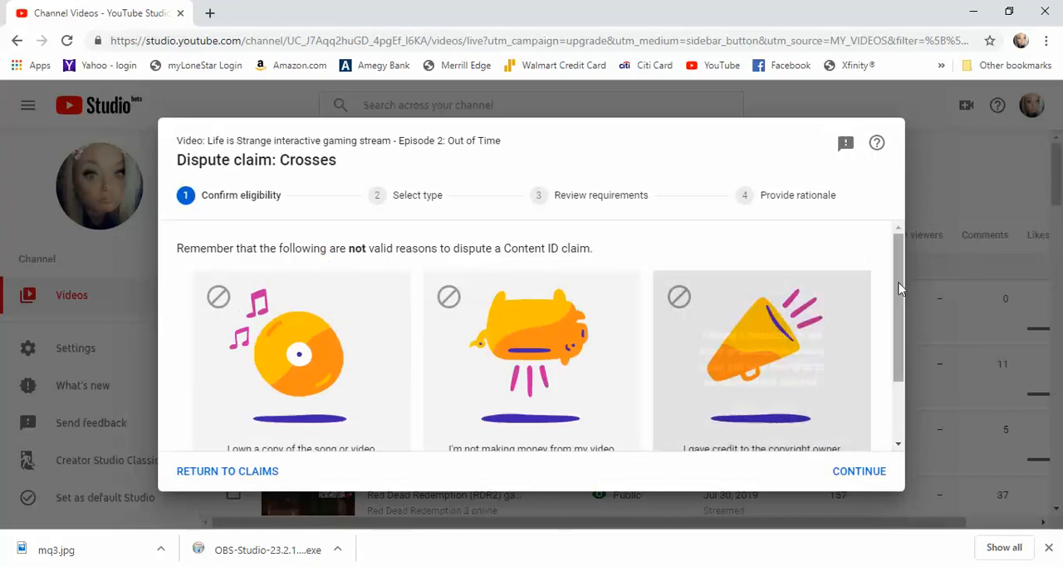
scroll(903, 295, "down", 1)
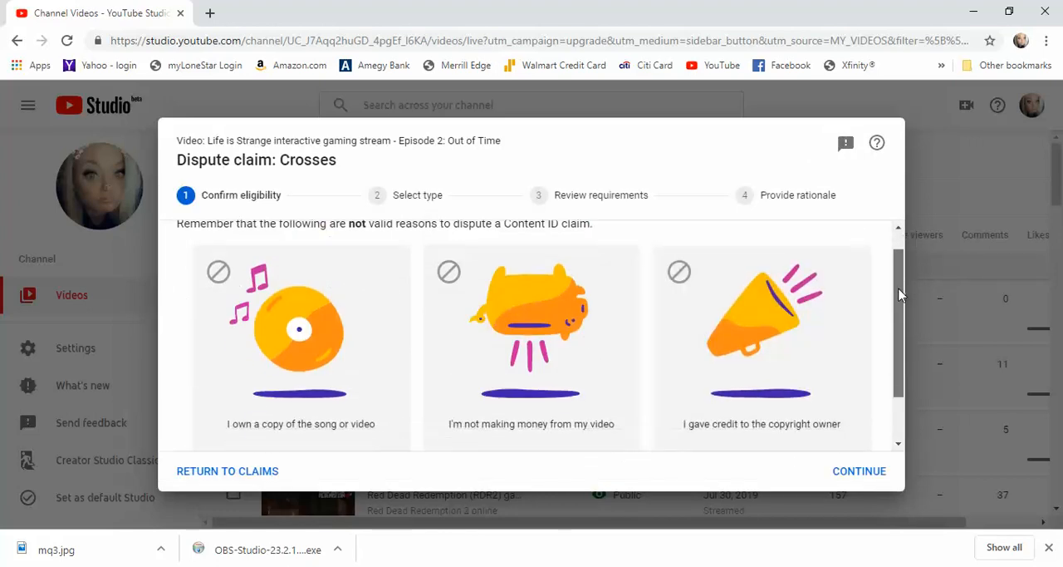
left_click_drag(903, 295, 907, 341)
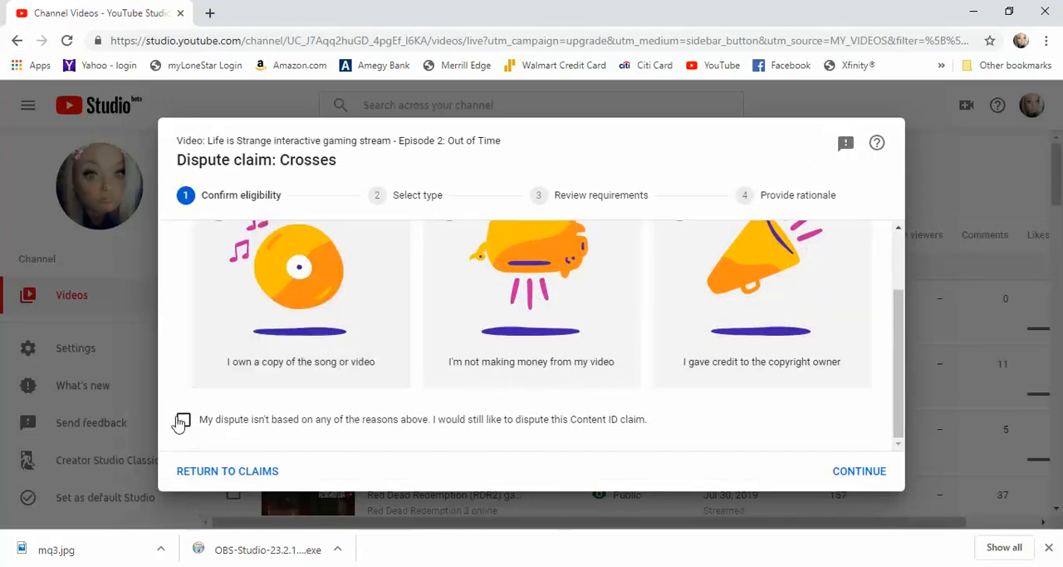
left_click(183, 420)
left_click(858, 472)
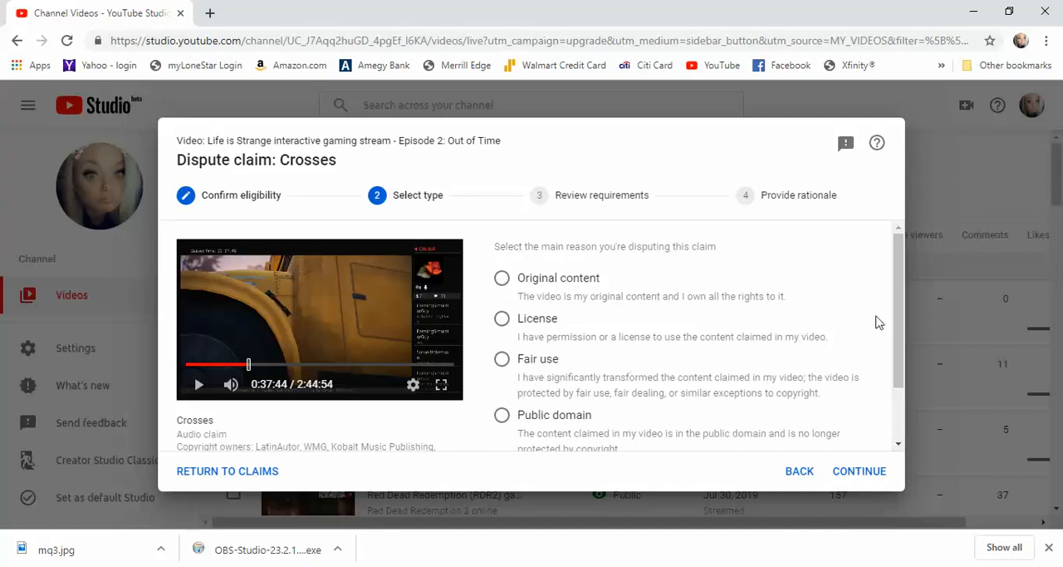
Choose Fair use as the main reason for disputing the claim and continue to the requirements.
left_click_drag(897, 318, 901, 357)
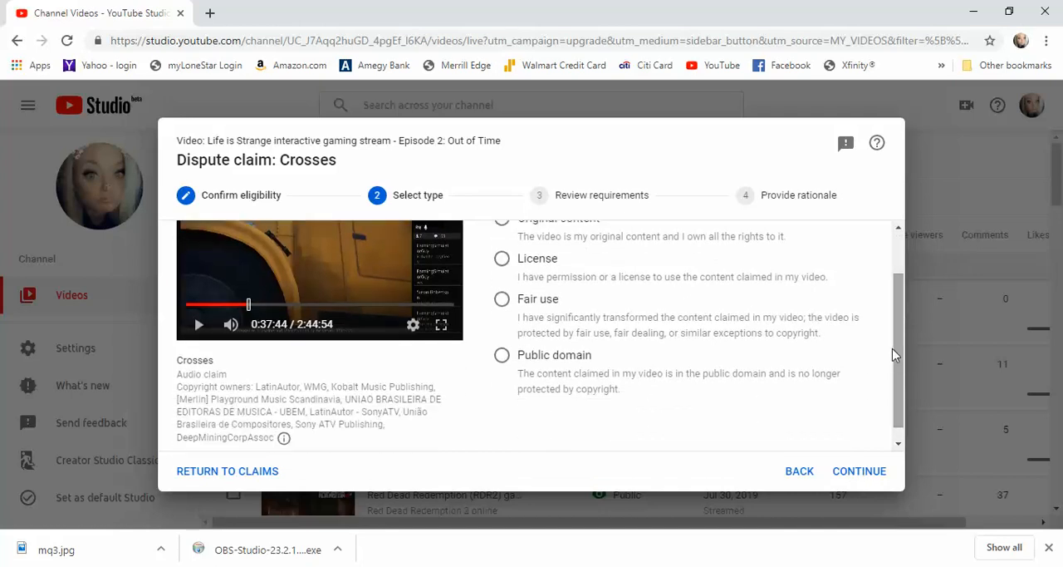
scroll(881, 321, "up", 1)
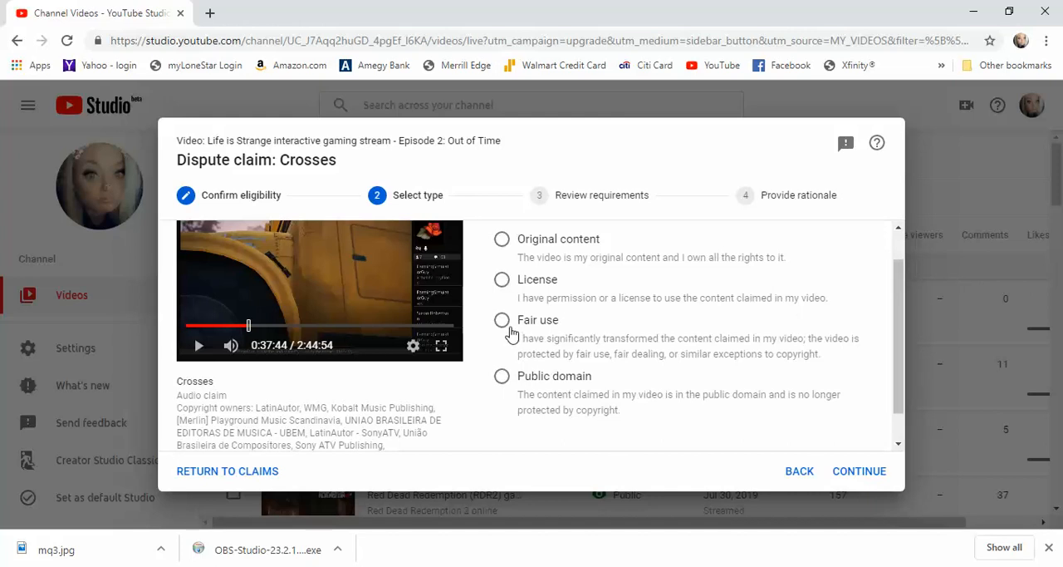
left_click(503, 324)
left_click(861, 472)
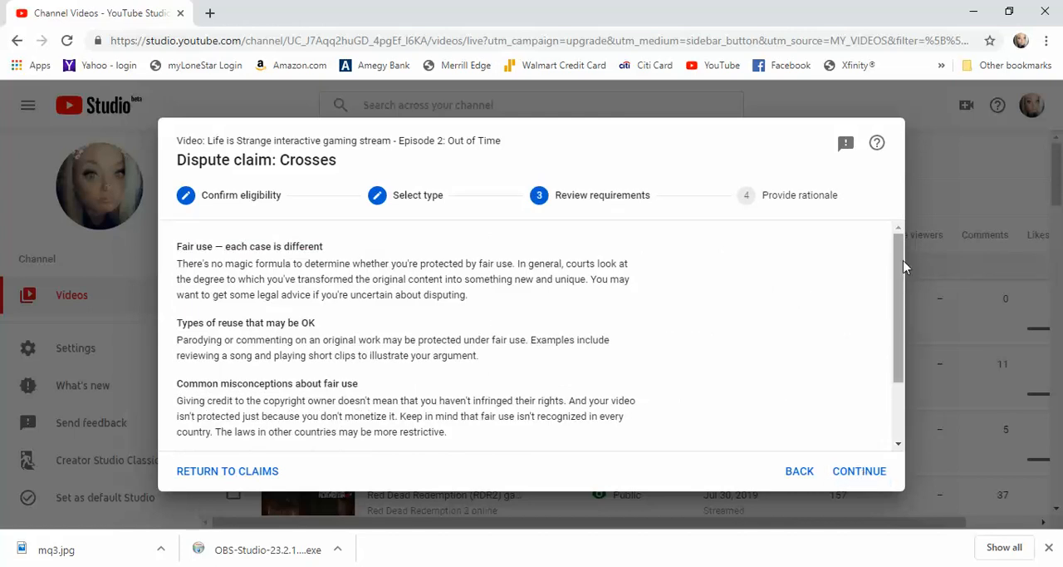
Agree to the statement that the video is protected under fair use and continue to the rationale.
left_click_drag(901, 279, 899, 337)
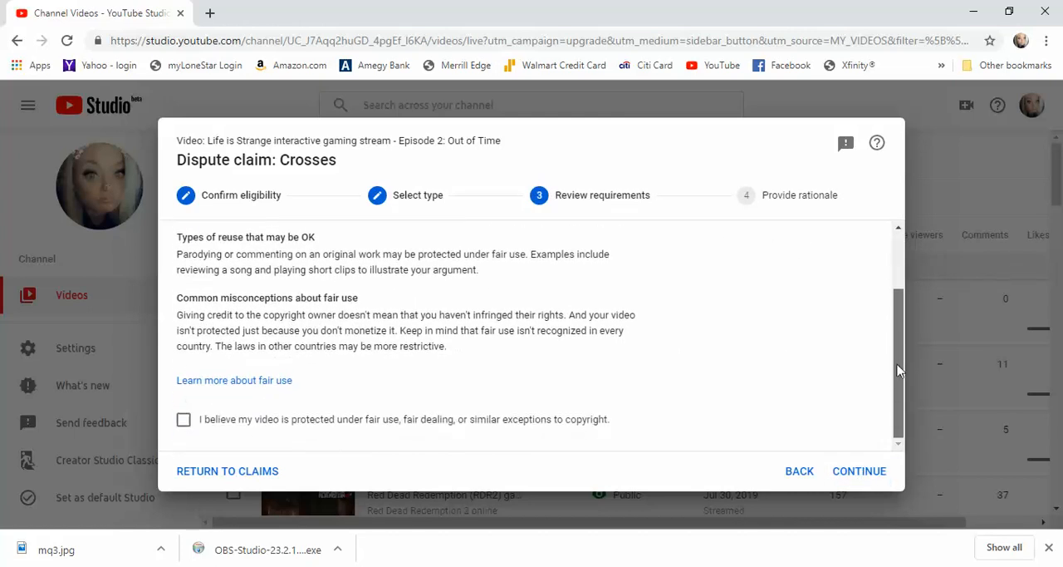
left_click(184, 420)
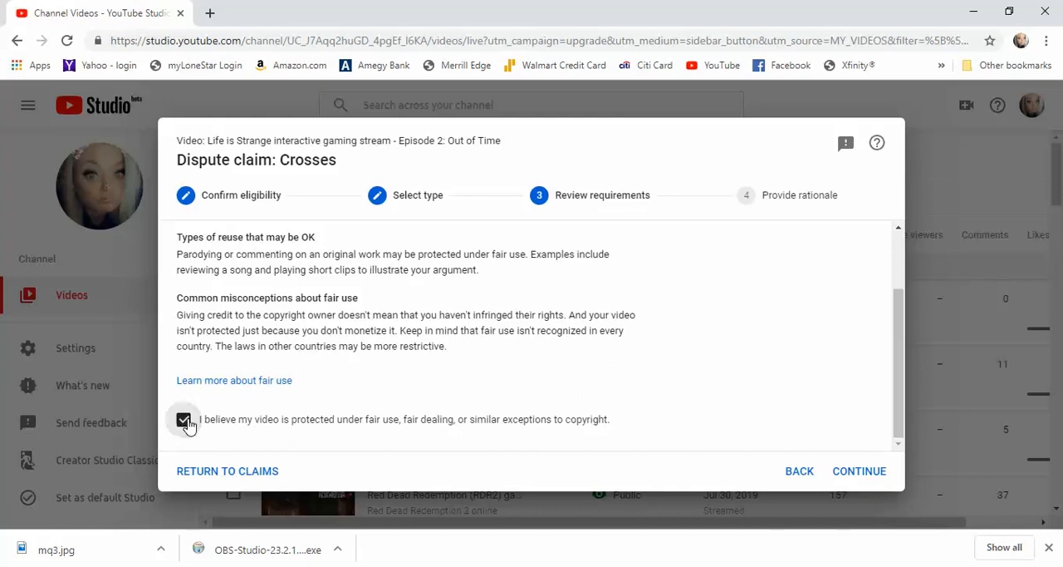
left_click(841, 468)
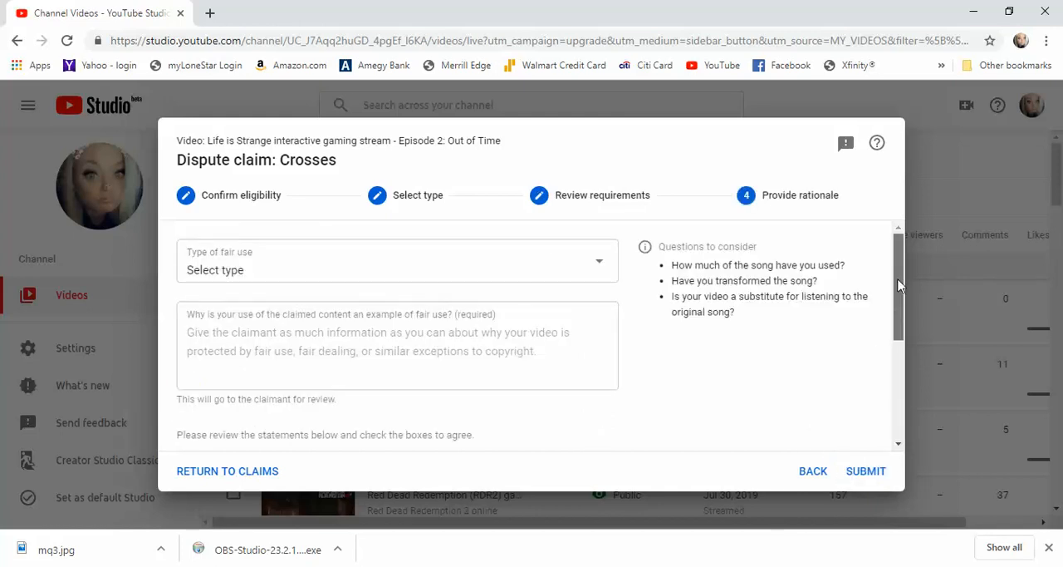
Set the type of fair use to Game play.
left_click(591, 267)
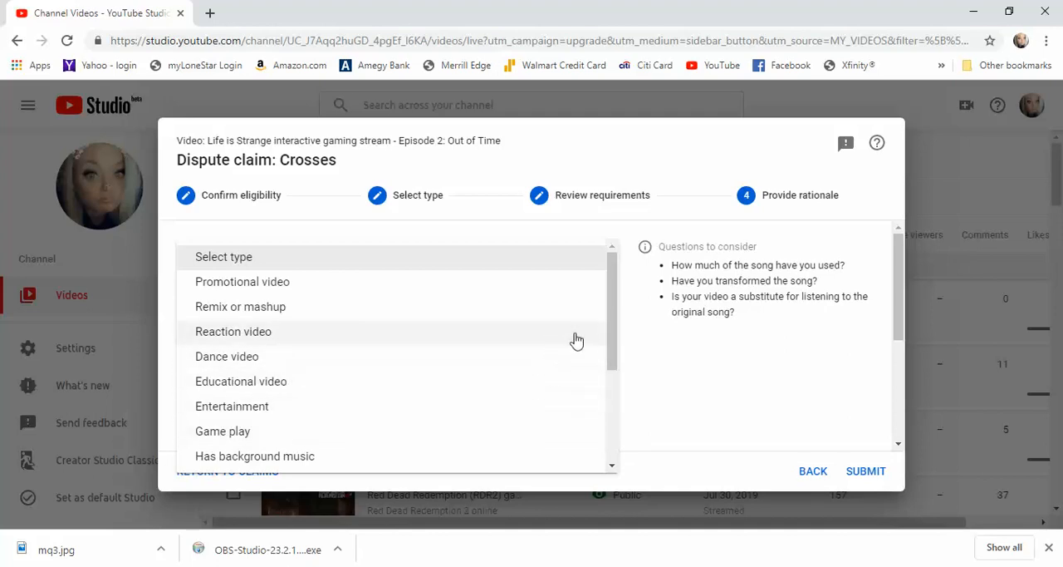
left_click_drag(615, 311, 622, 355)
left_click(242, 347)
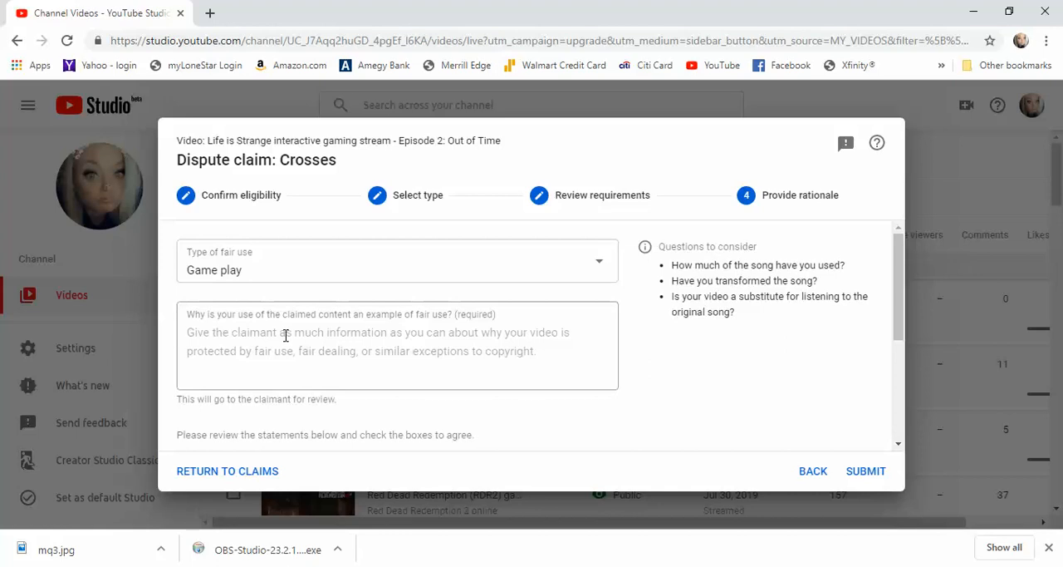
Paste the rationale that the music is built into the Life Is Strange game played on a PS4 livestream, with permissions to use the song.
left_click(285, 335)
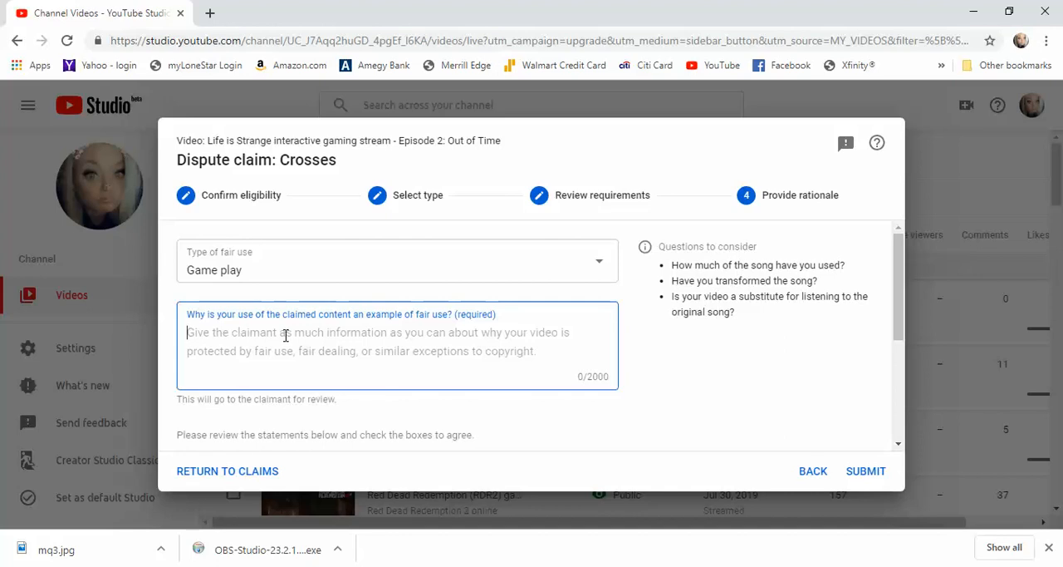
type("V")
key("BackSpace")
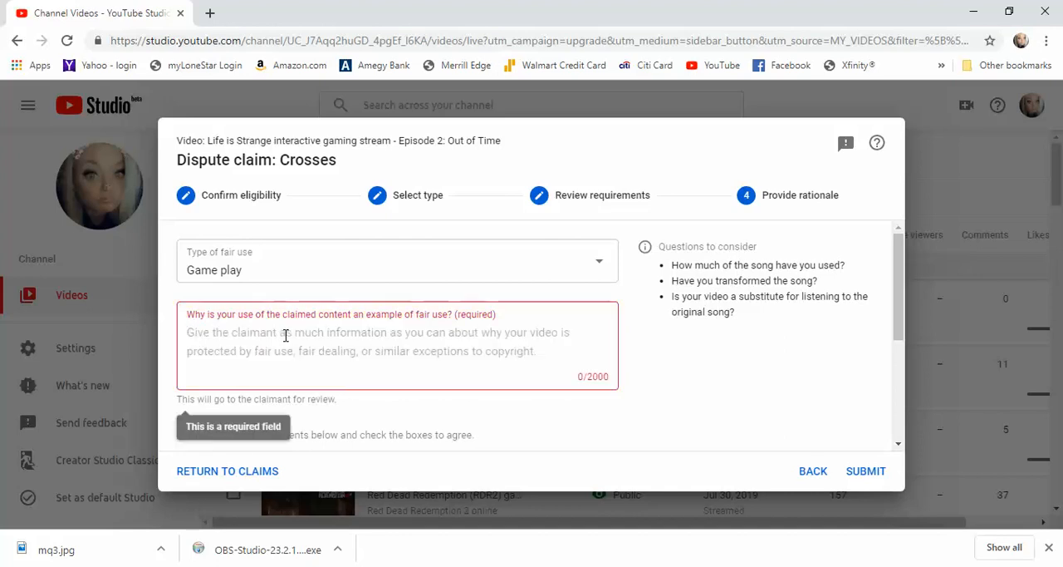
type("The music in questions is built i to the Life Is Strange video game that I was playing on a PS4 livestream, in which had permissions to use the song.")
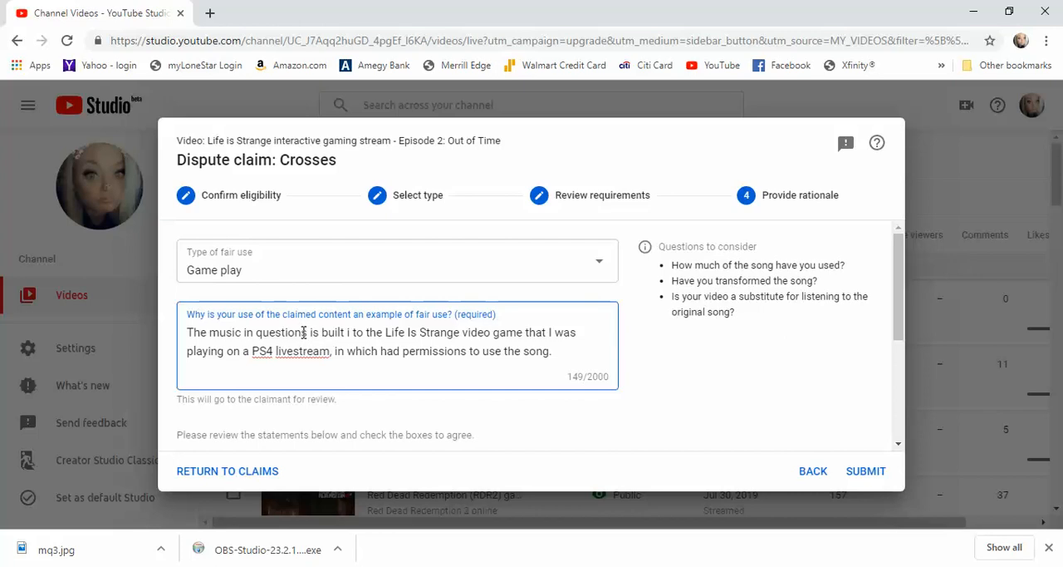
Correct the rationale's wording to "music in question", "built in to the" and "in which it had permissions".
left_click(303, 332)
key("BackSpace")
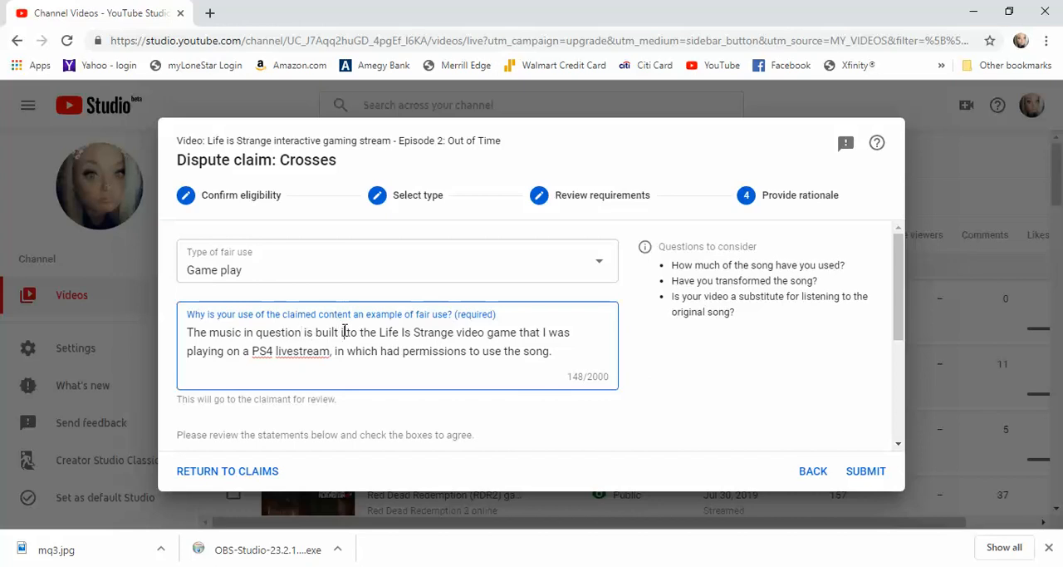
left_click(345, 332)
type("n")
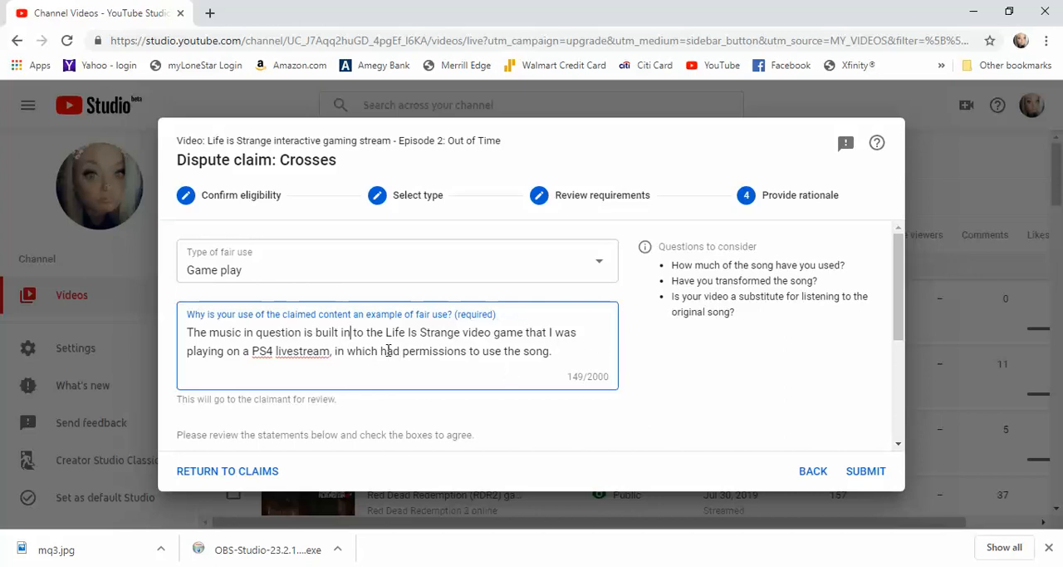
left_click(380, 351)
type("I")
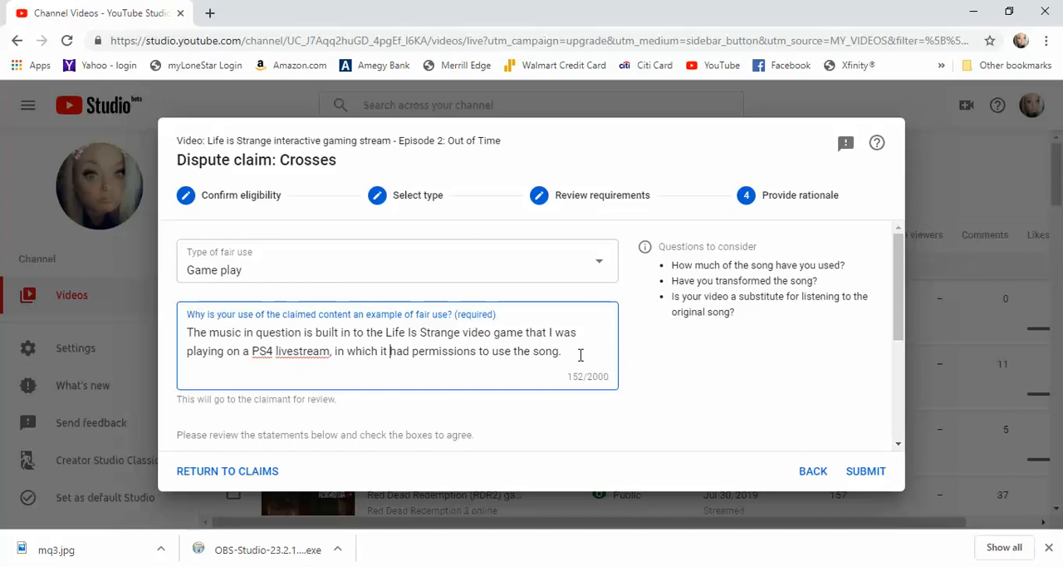
Agree to all three statements on copyright infringement, claimant review and fraudulent disputes.
left_click_drag(898, 331, 899, 387)
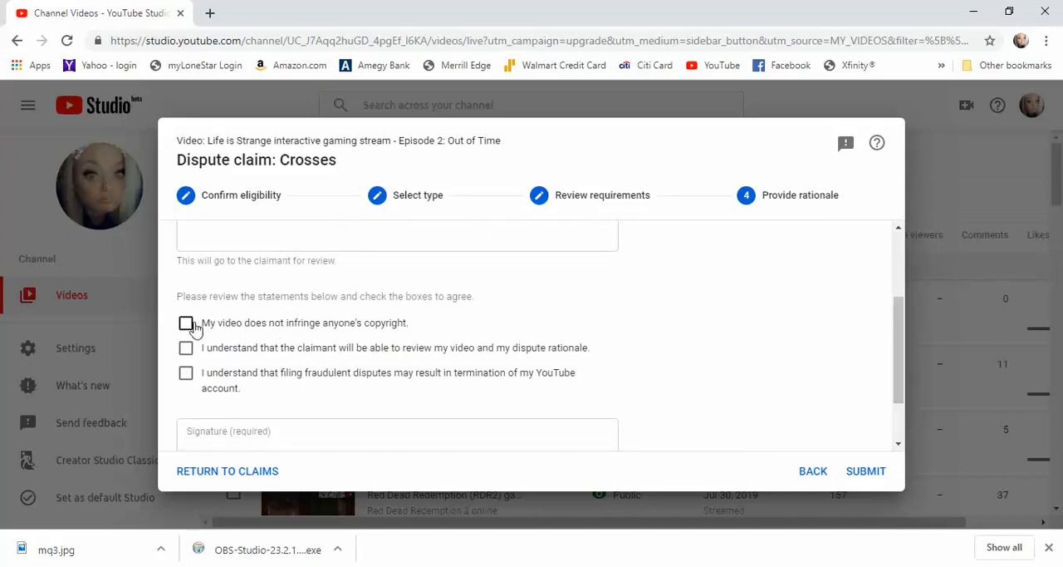
left_click(188, 325)
left_click(187, 349)
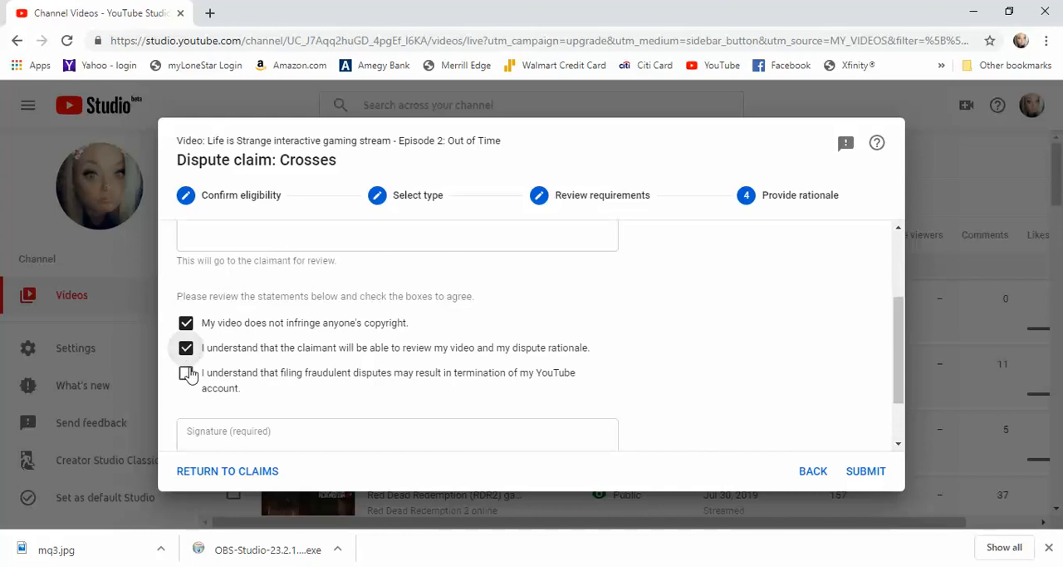
left_click(186, 374)
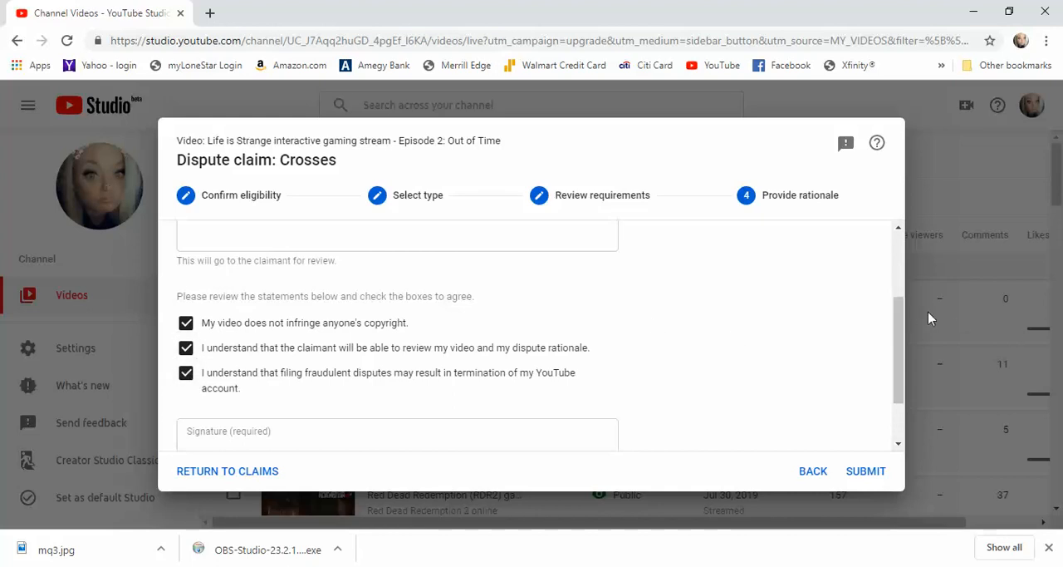
Sign the dispute with the full legal name, submit it and close the confirmation message.
left_click_drag(898, 326, 902, 361)
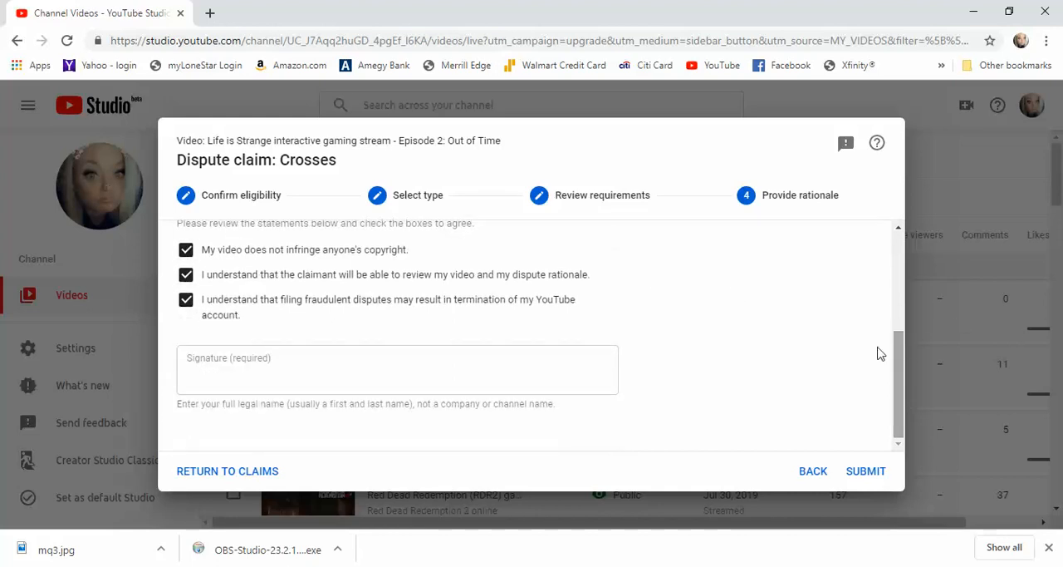
left_click(256, 368)
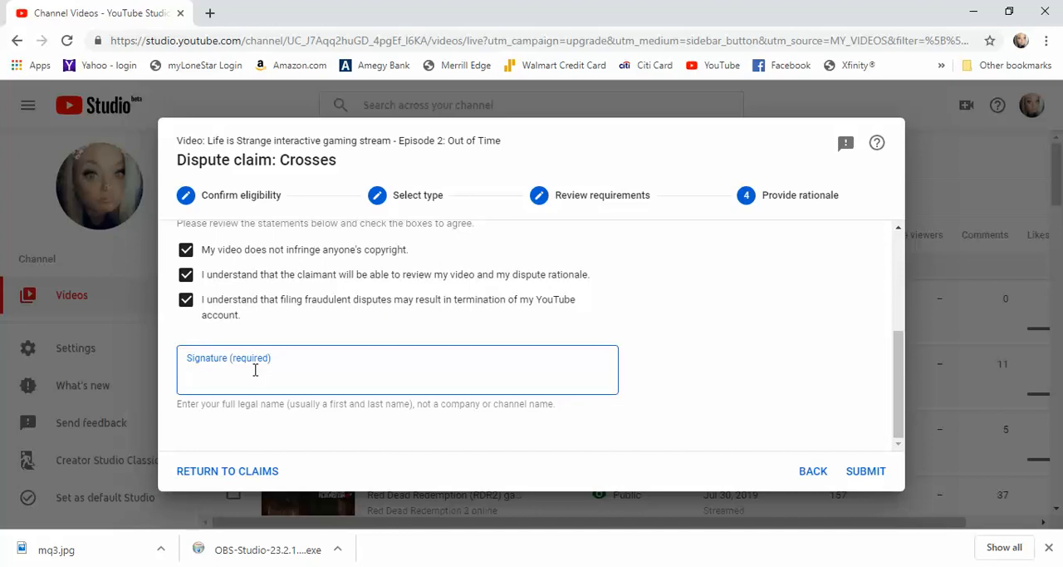
type("Christy Moffe")
type("tt")
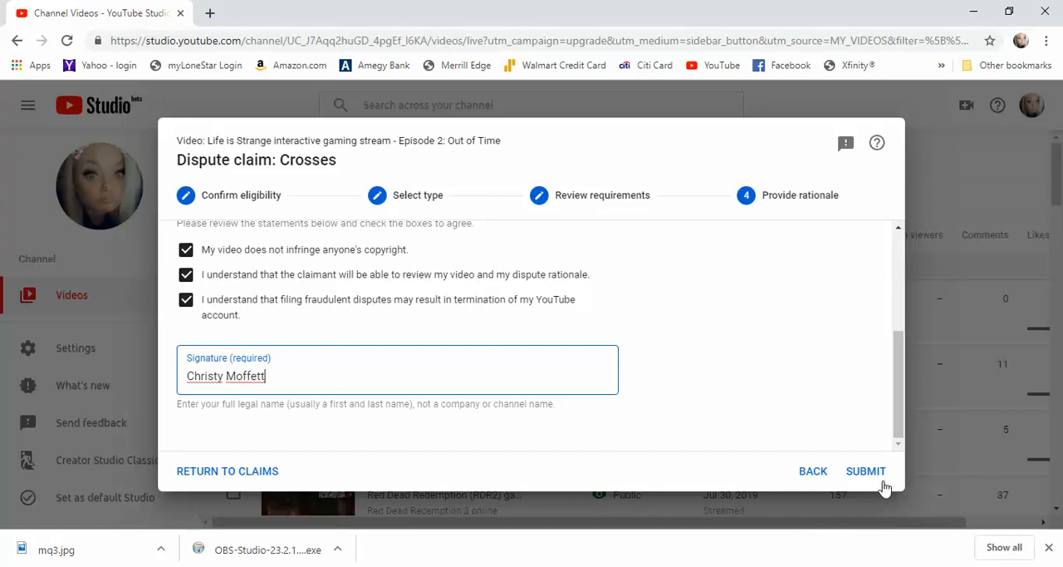
left_click(878, 480)
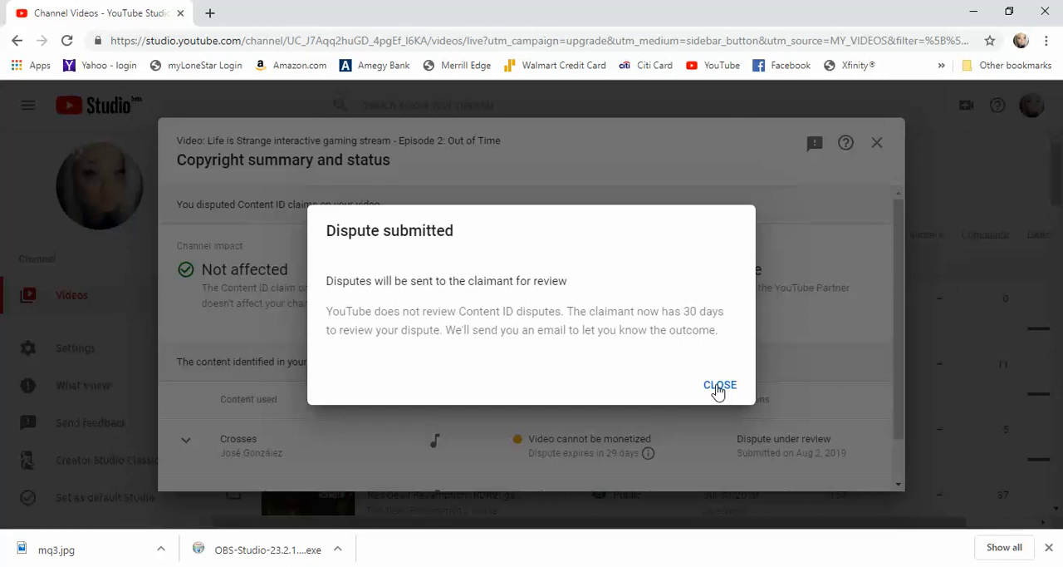
left_click(719, 385)
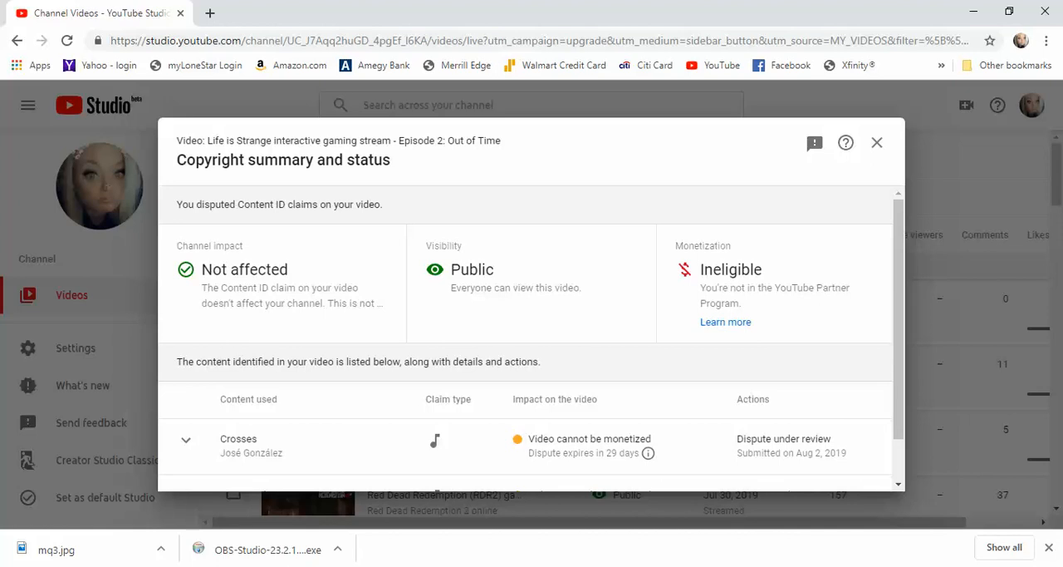
left_click(859, 566)
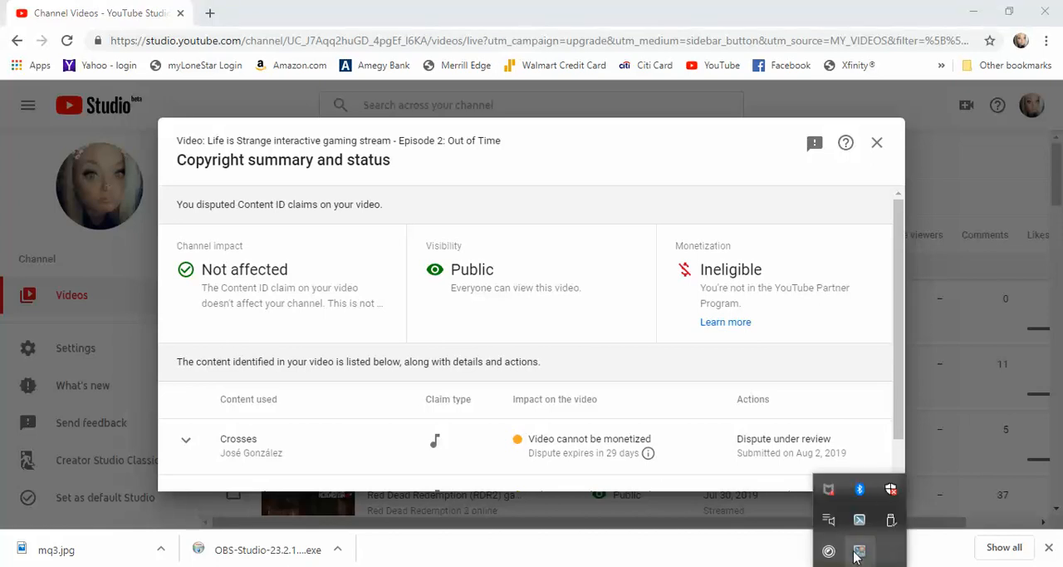